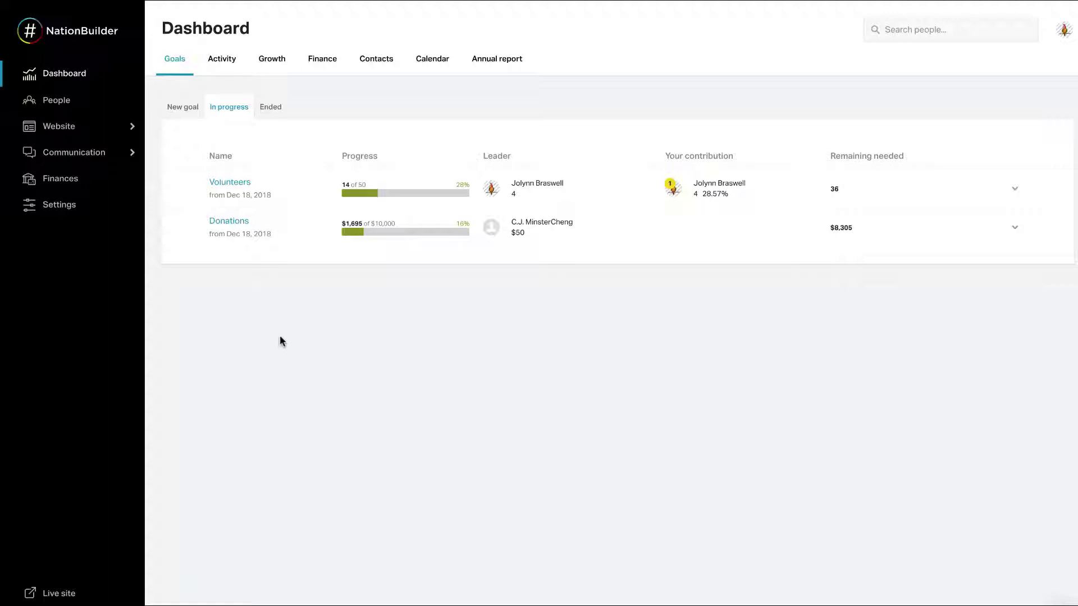
- Open the Twitter connection settings for My broadcaster under Communication
left_click(90, 152)
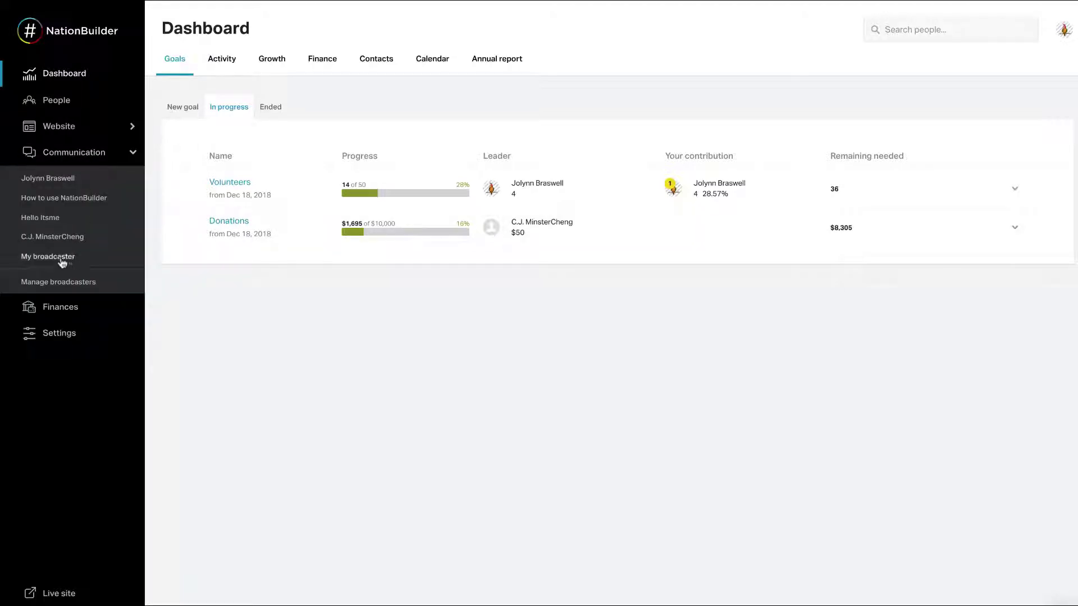
left_click(61, 256)
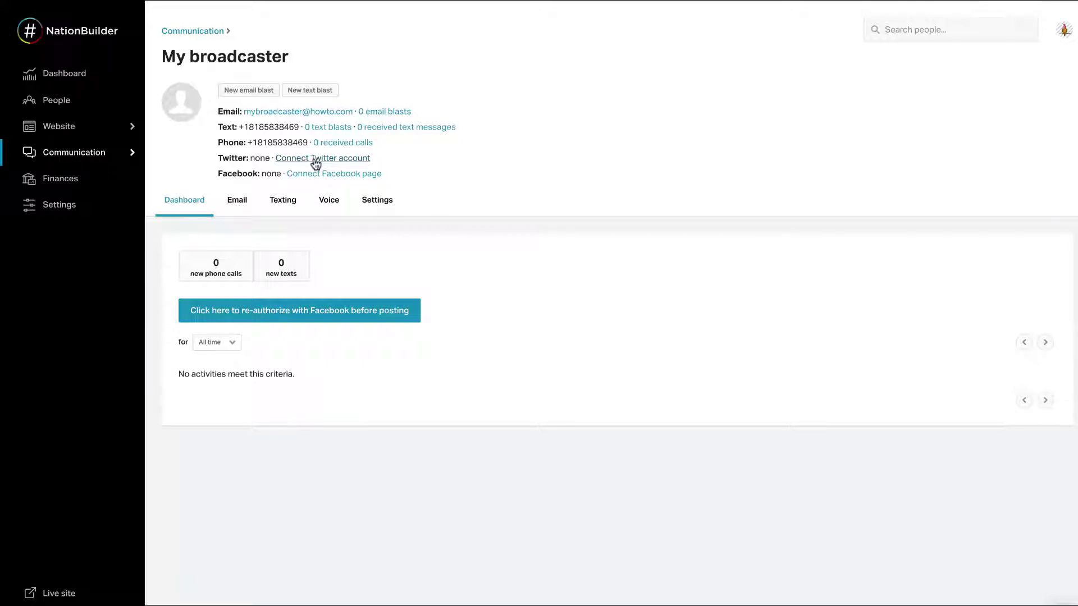
left_click(316, 160)
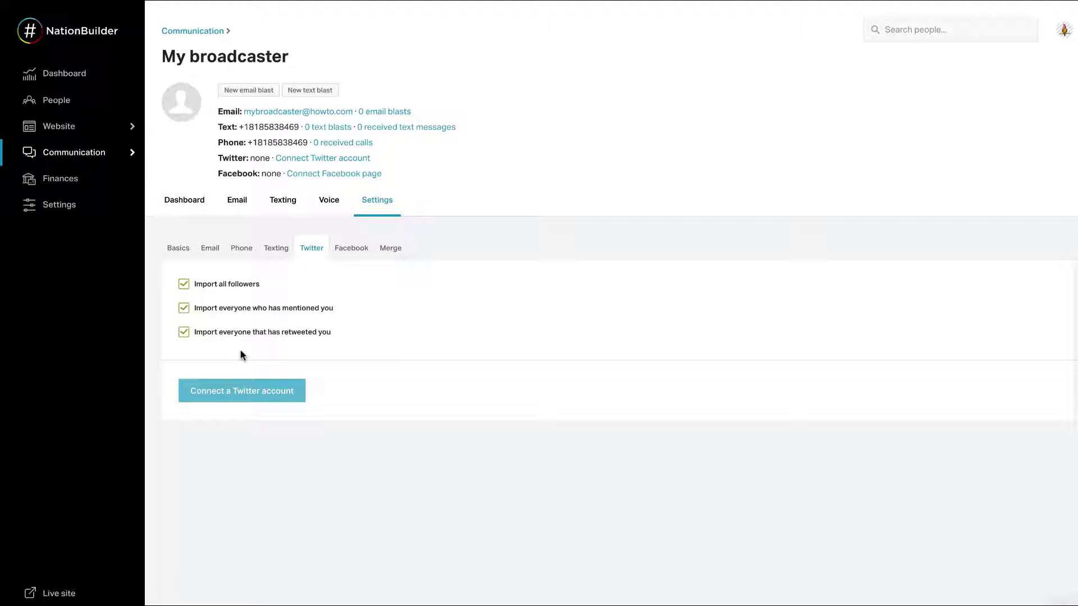
- Authorize NationBuilder on Twitter to link the signed-in account to My broadcaster
left_click(238, 403)
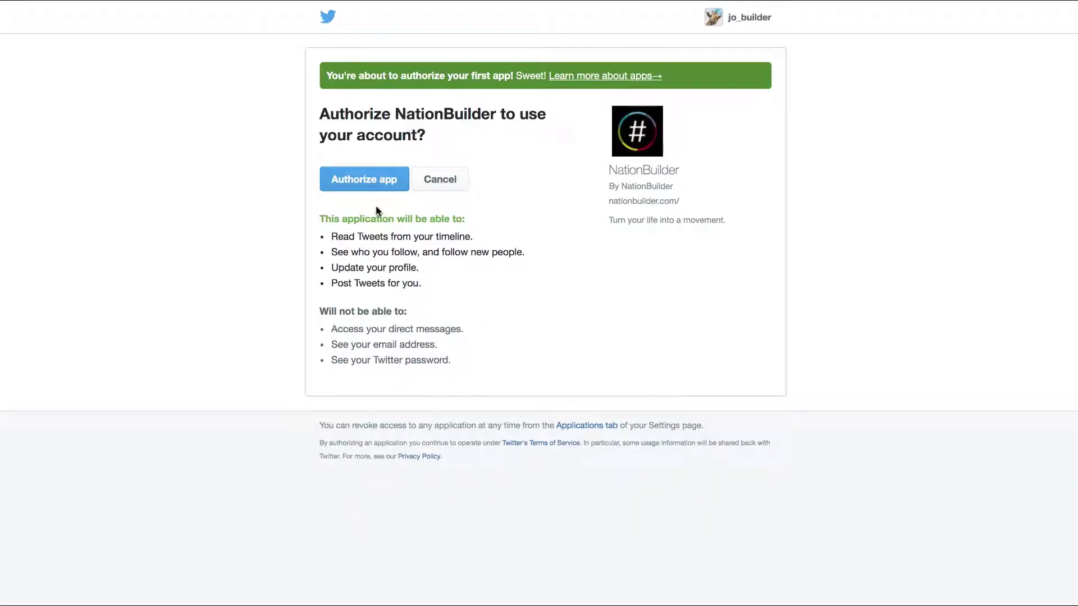
left_click(380, 185)
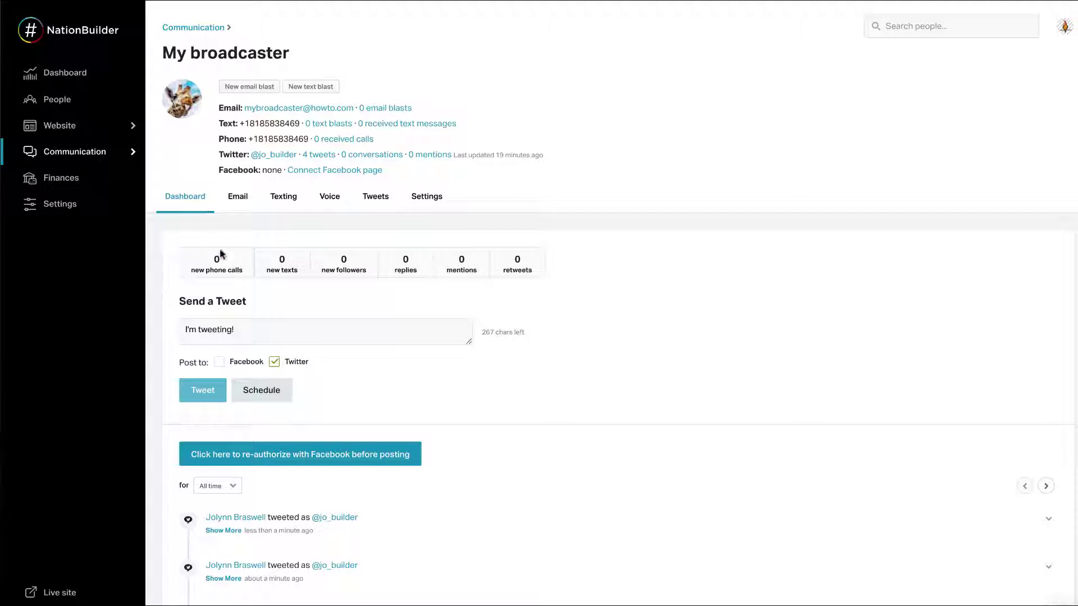
left_click(271, 323)
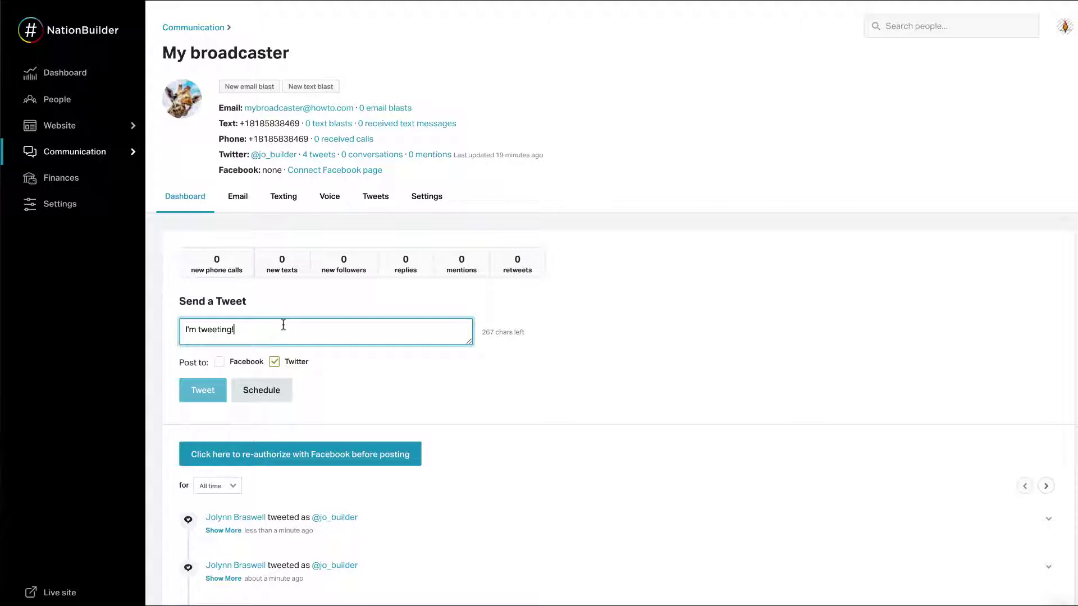
- Schedule the tweet for delivery on July 2, 2019, then view the broadcaster's tweets
left_click(265, 397)
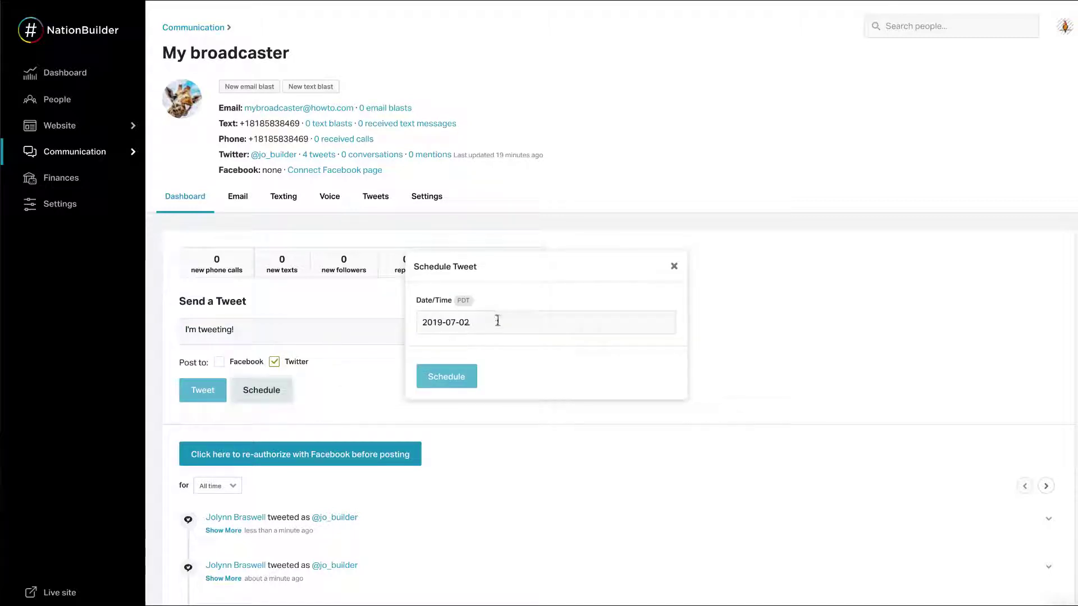
left_click(523, 321)
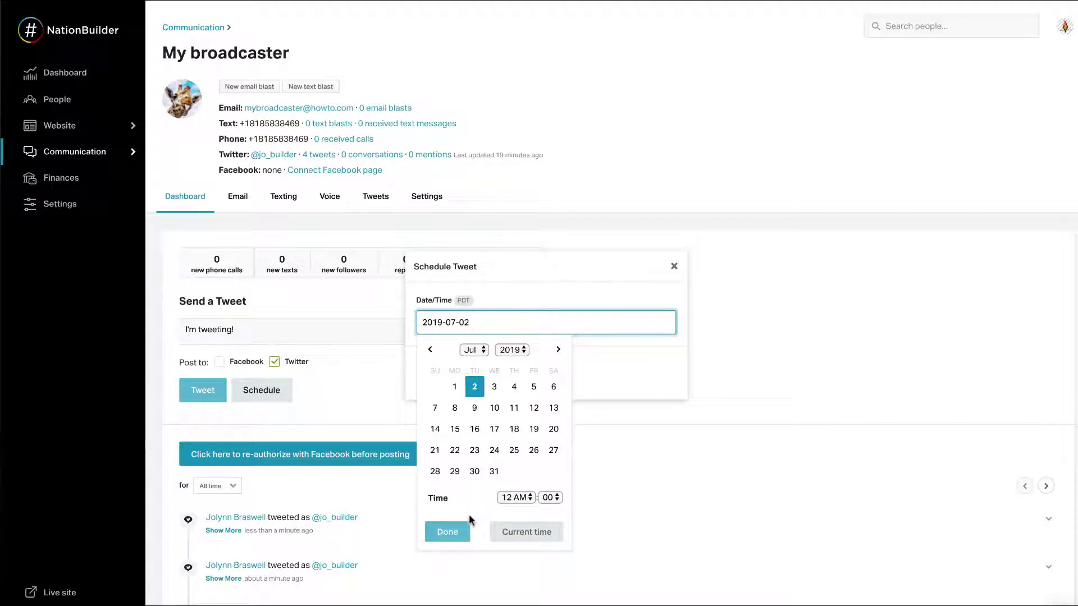
left_click(452, 538)
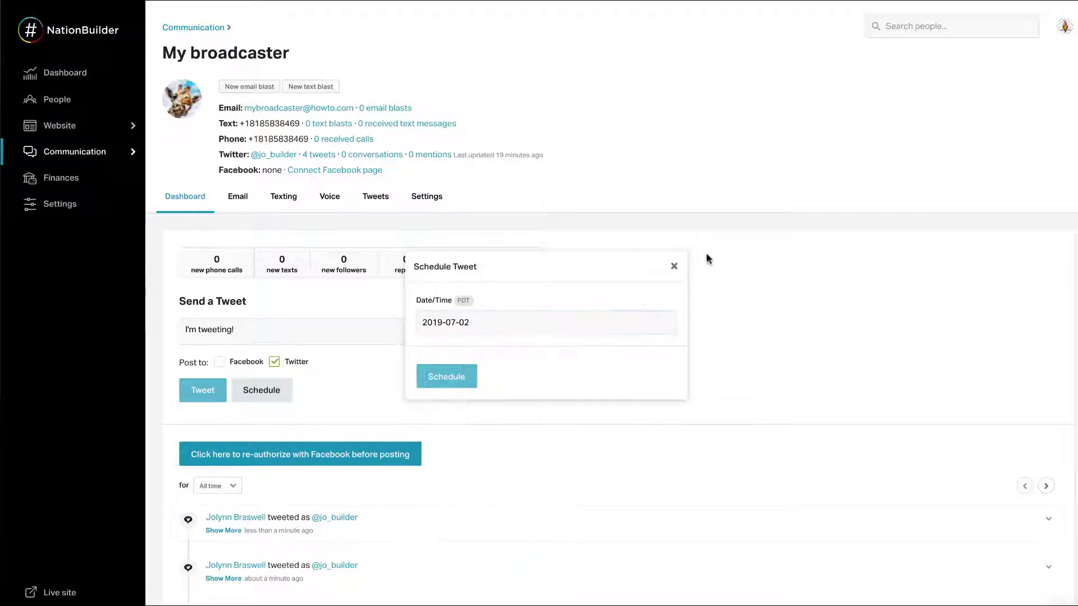
left_click(674, 266)
left_click(372, 200)
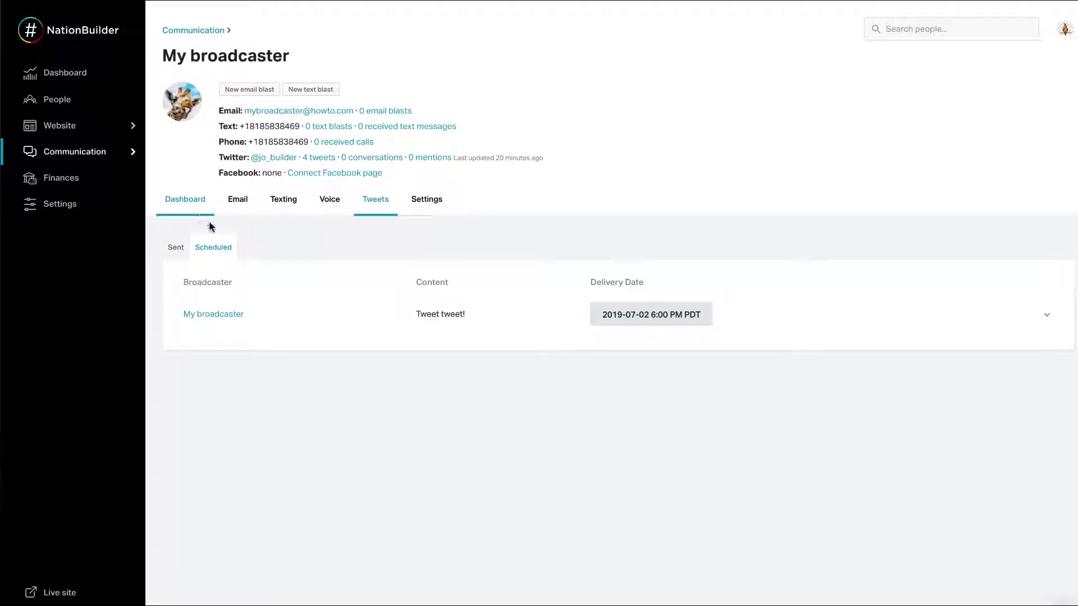
- Scroll the My broadcaster dashboard to confirm the tweet box is now empty
scroll(316, 494, "down", 1)
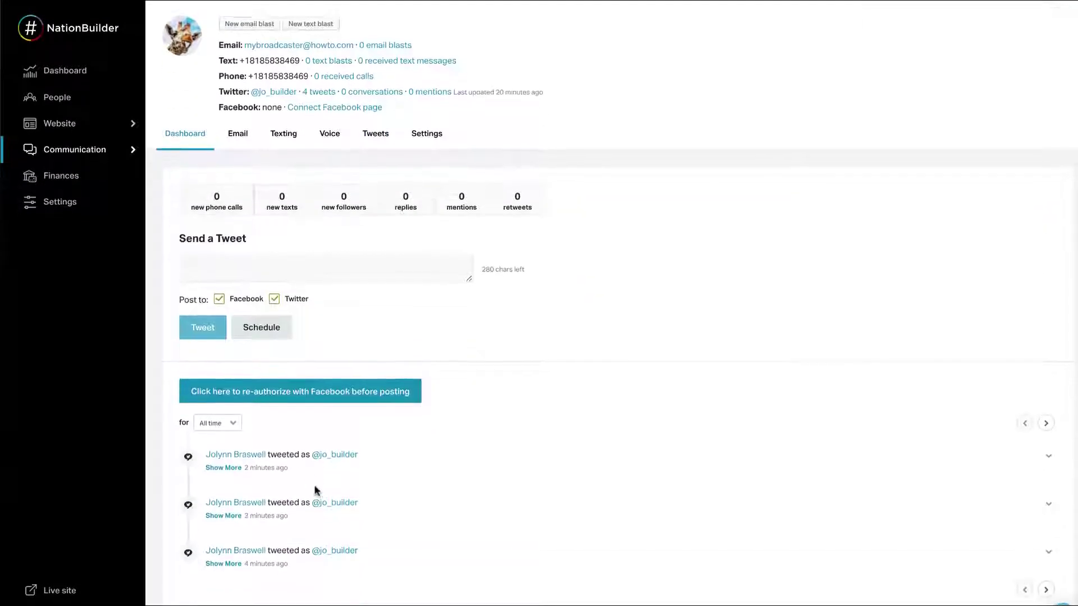